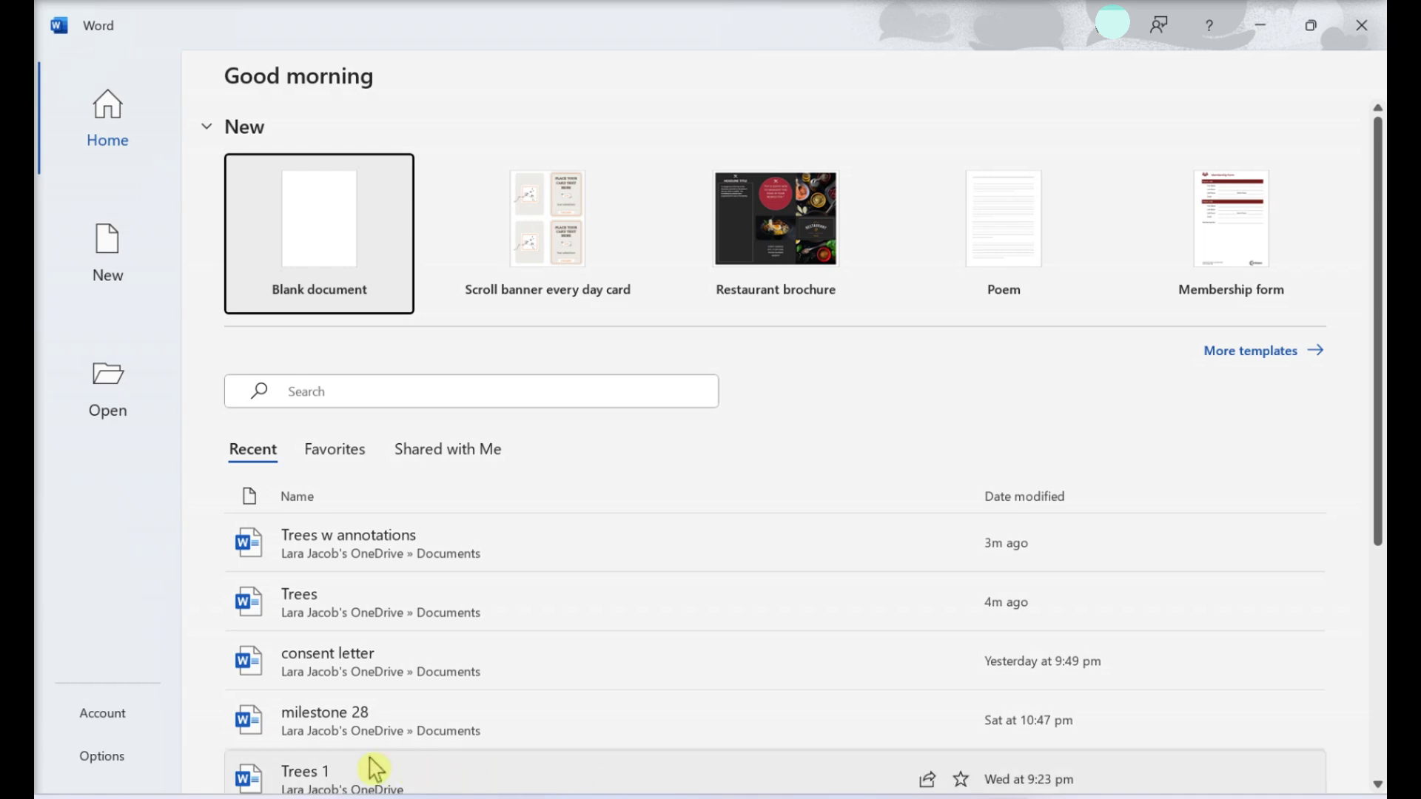
- Open Word Options from the start screen and go to the Trust Center page
{"action": "left_click", "coordinate": [129, 755]}
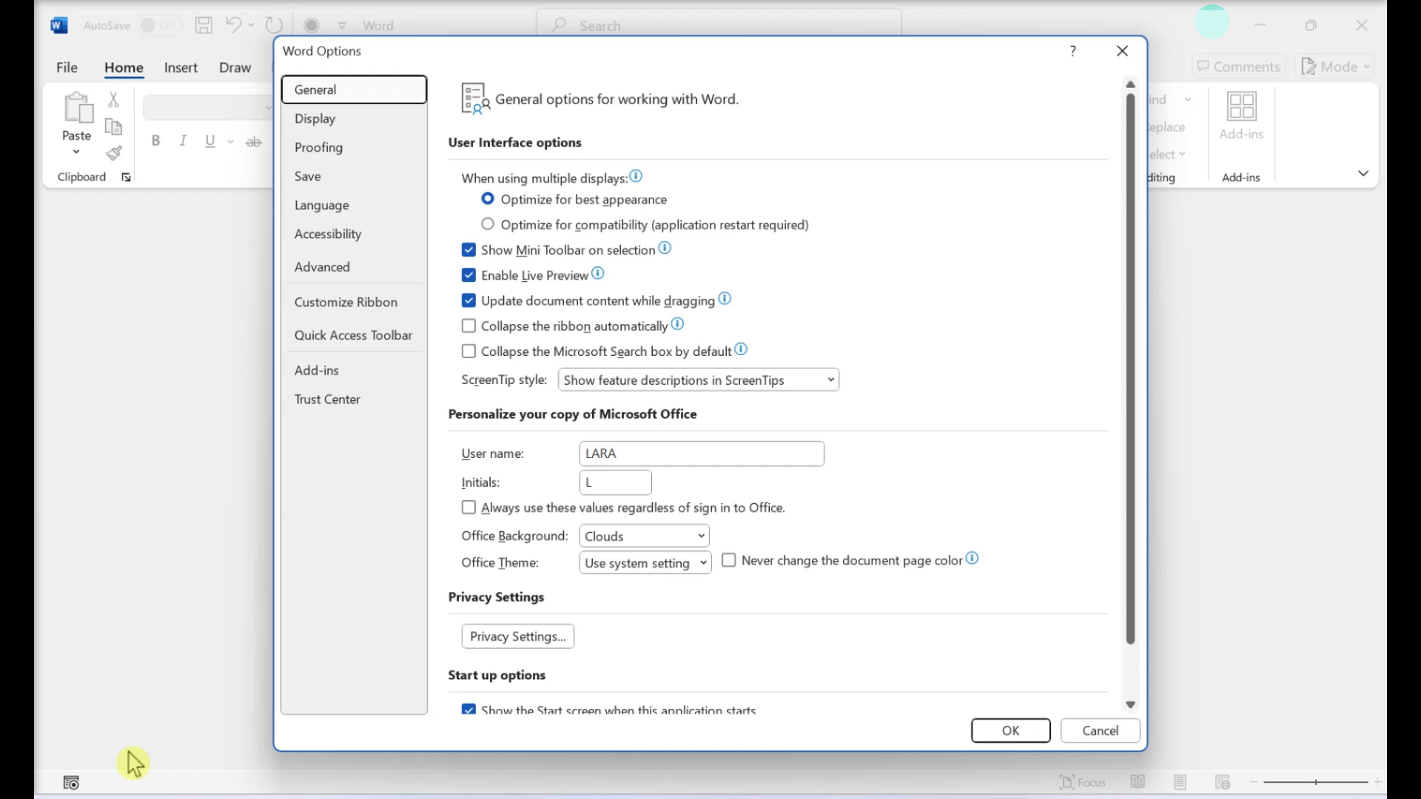
{"action": "left_click", "coordinate": [317, 407]}
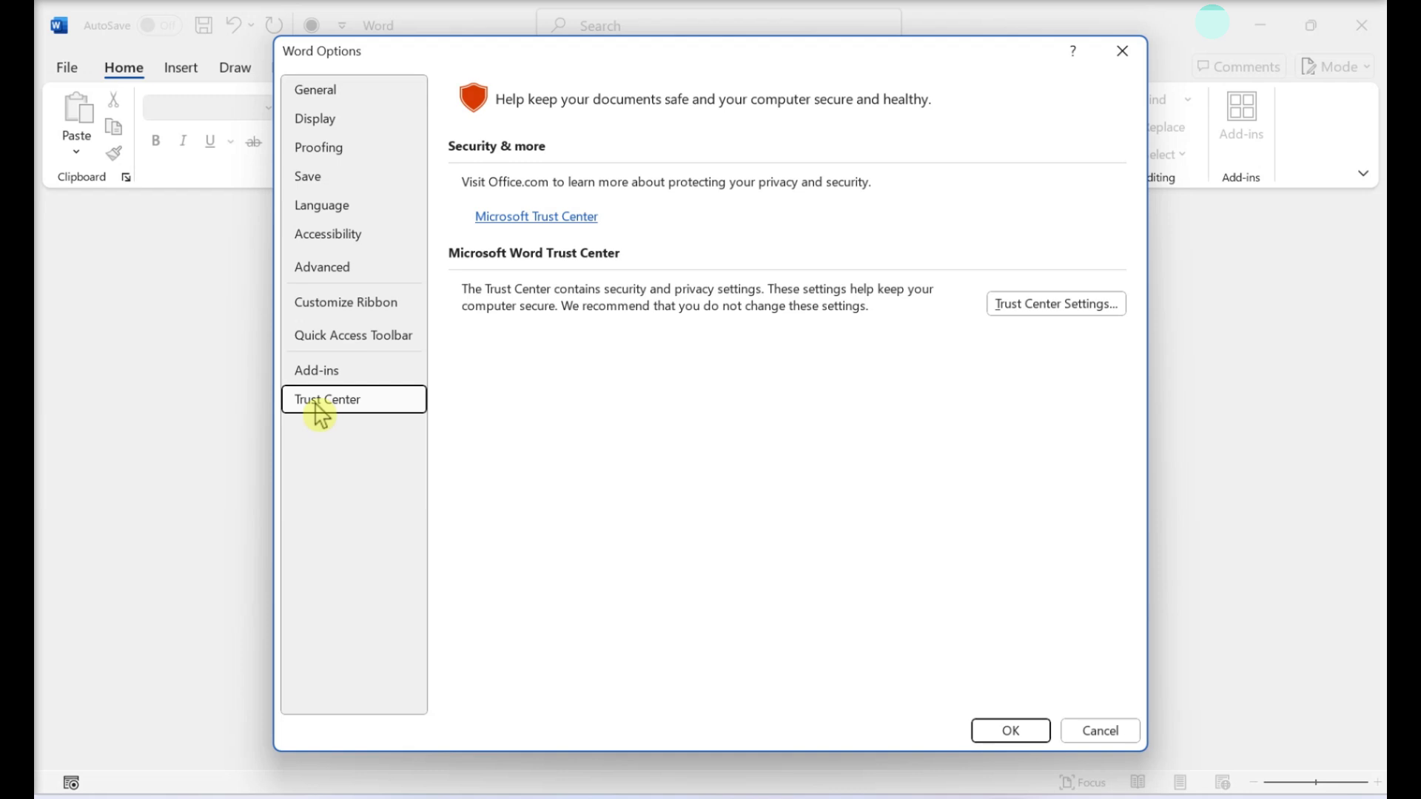
- In Trust Center Macro Settings, select 'Disable all macros except digitally signed macros'
{"action": "left_click", "coordinate": [1008, 309]}
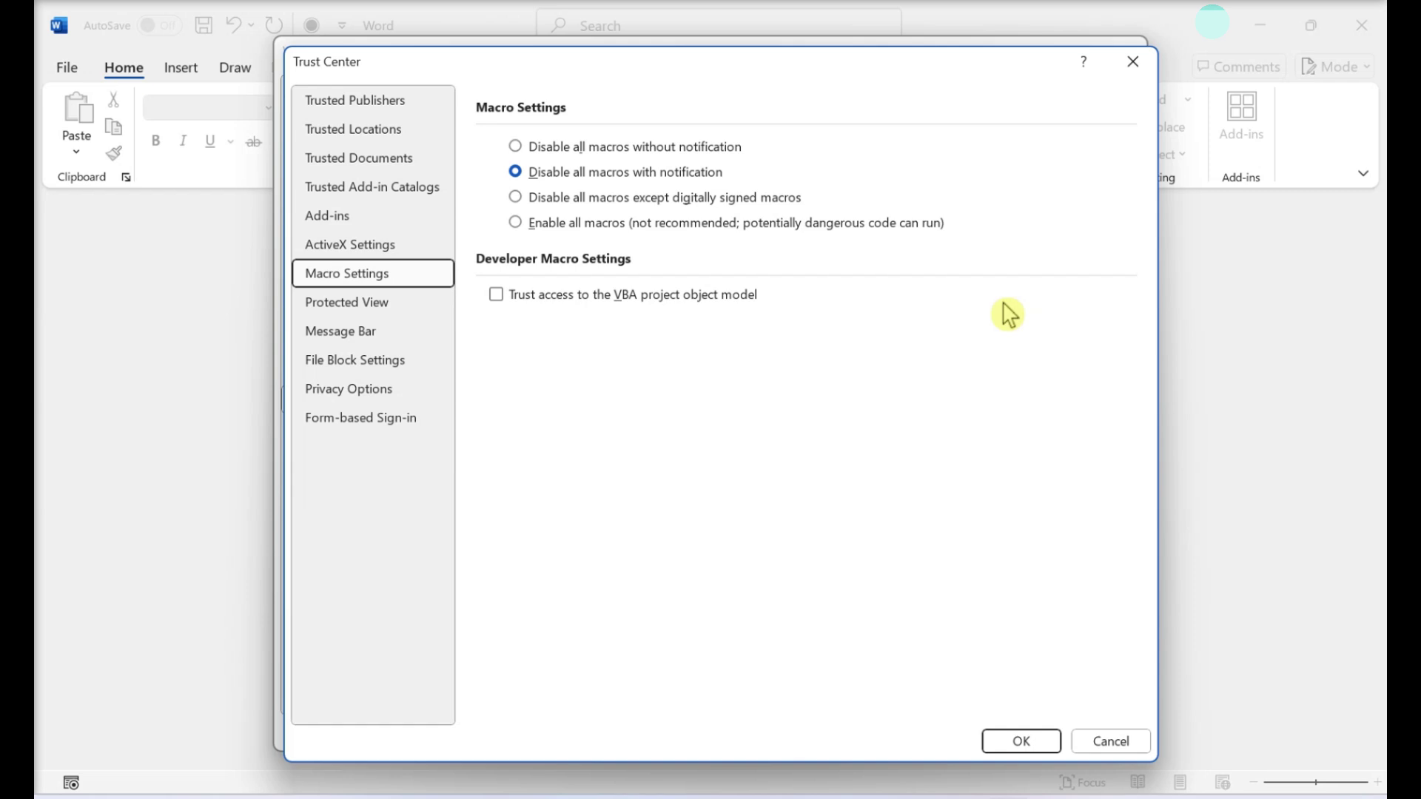
{"action": "left_click", "coordinate": [519, 203]}
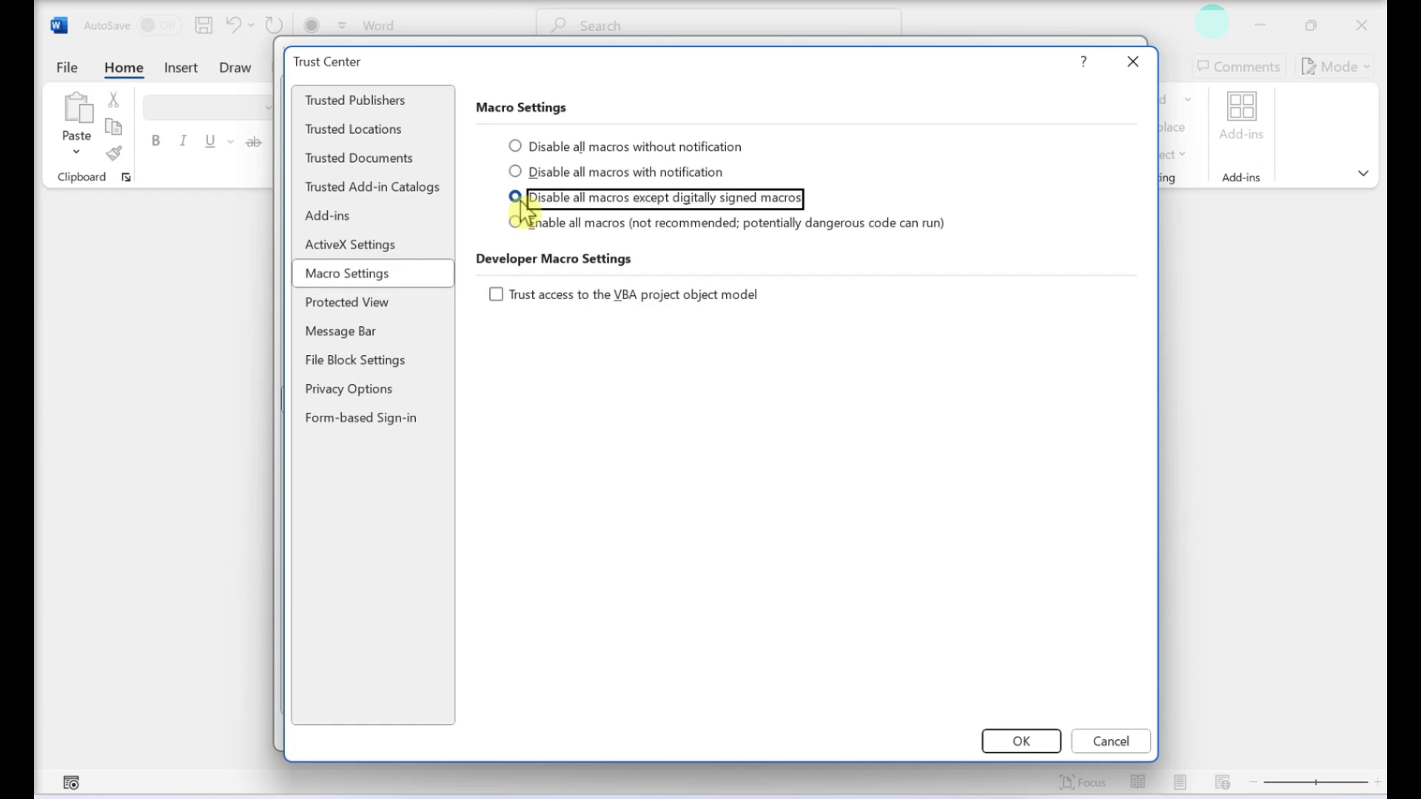
{"action": "left_click", "coordinate": [516, 225]}
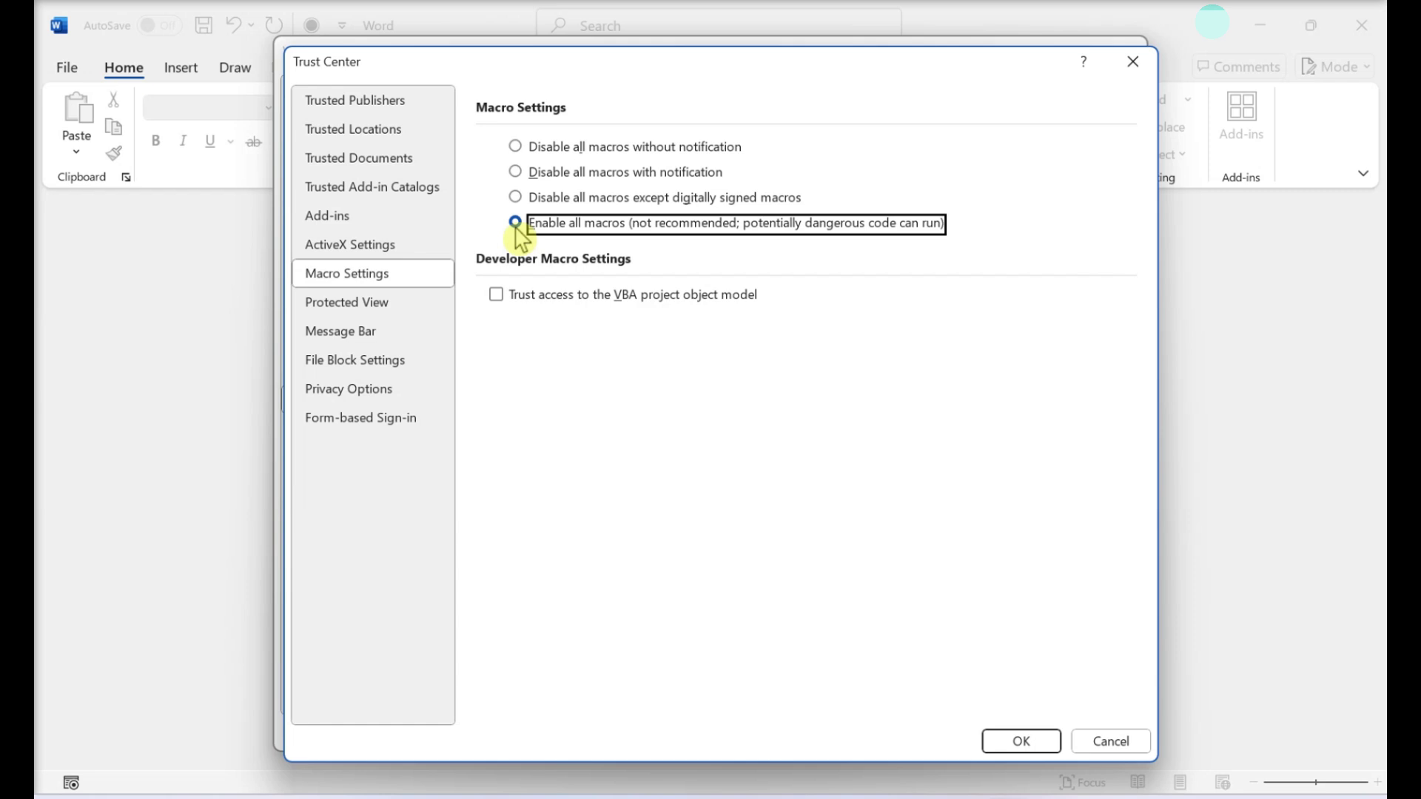
{"action": "left_click", "coordinate": [517, 199]}
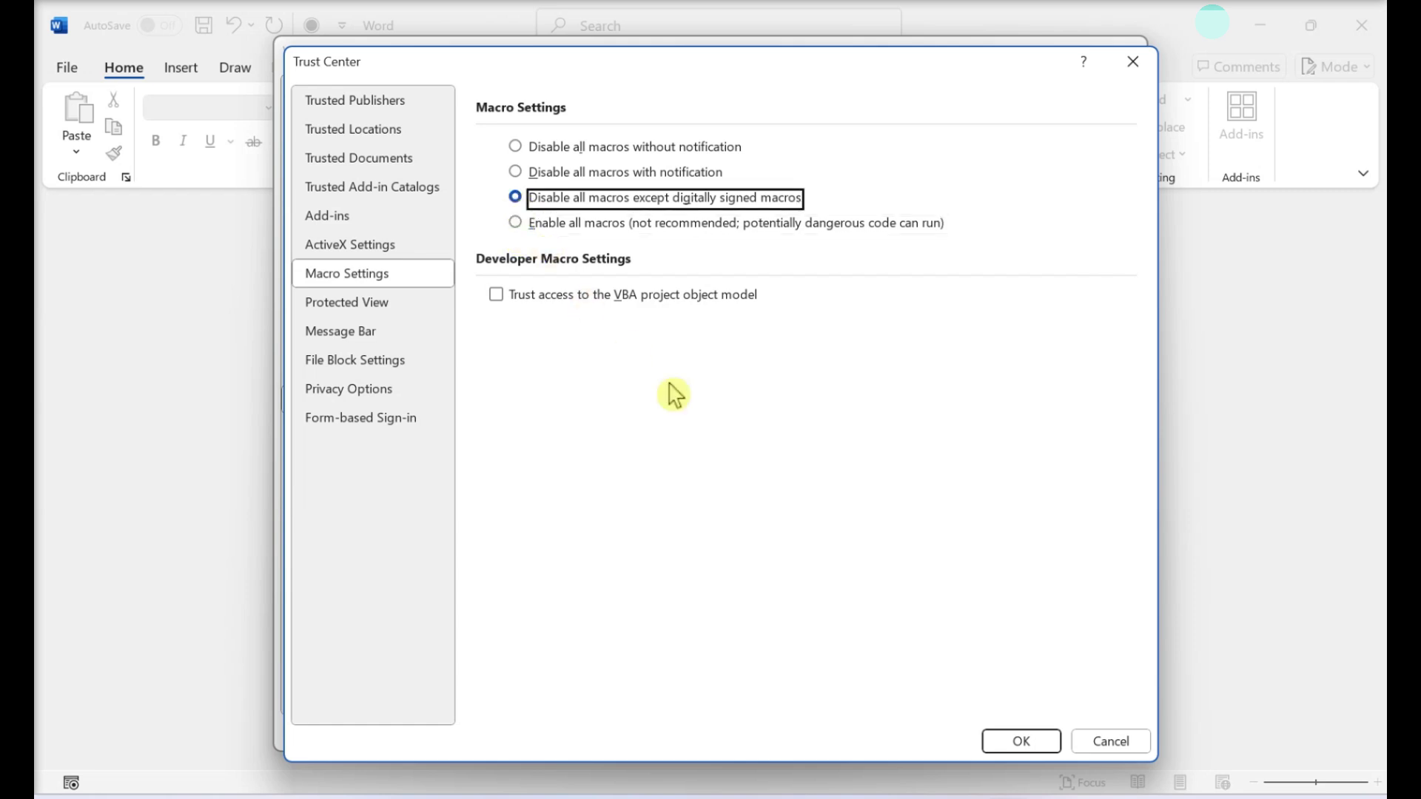
- Confirm the signed-macros-only setting with OK in both Trust Center and Word Options
{"action": "left_click", "coordinate": [1022, 741]}
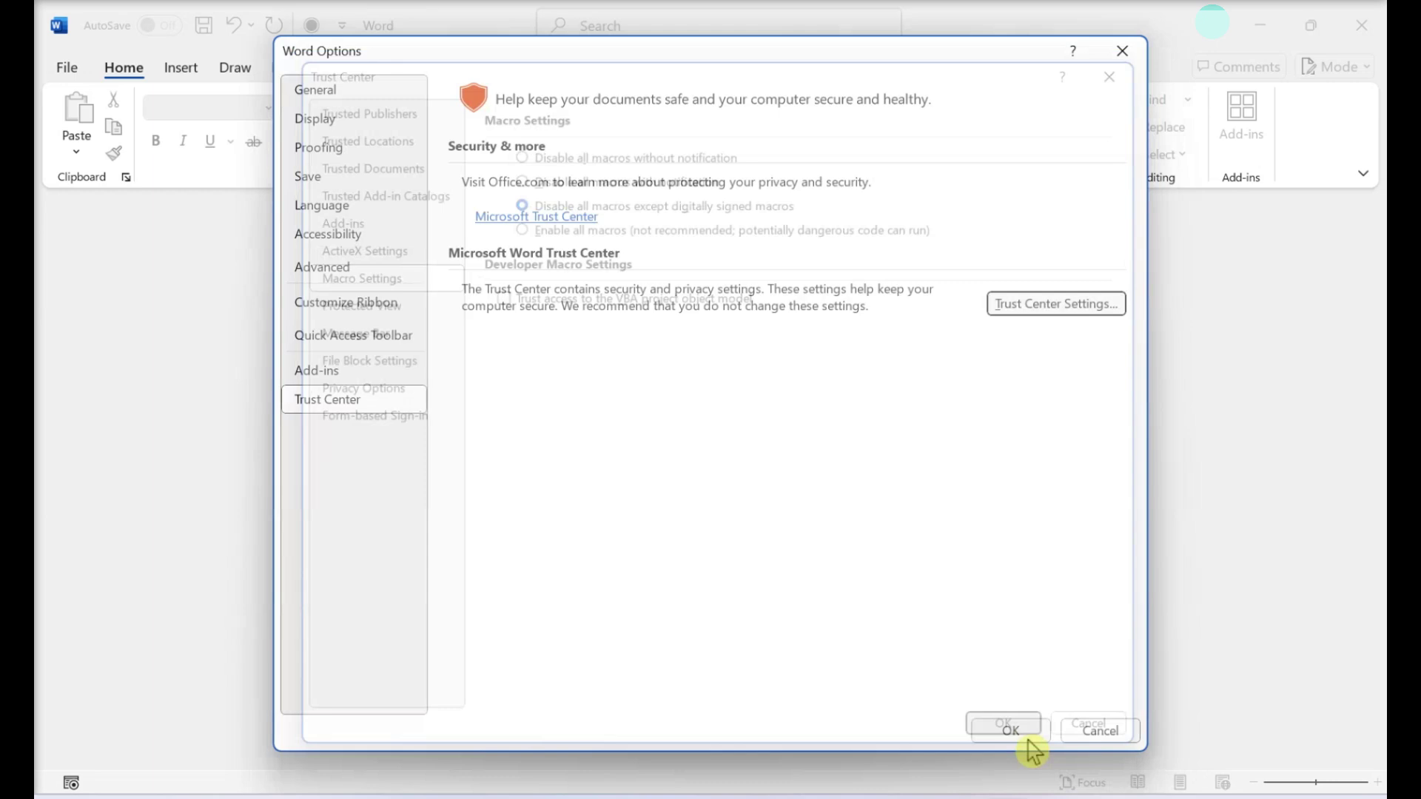
{"action": "left_click", "coordinate": [1011, 734]}
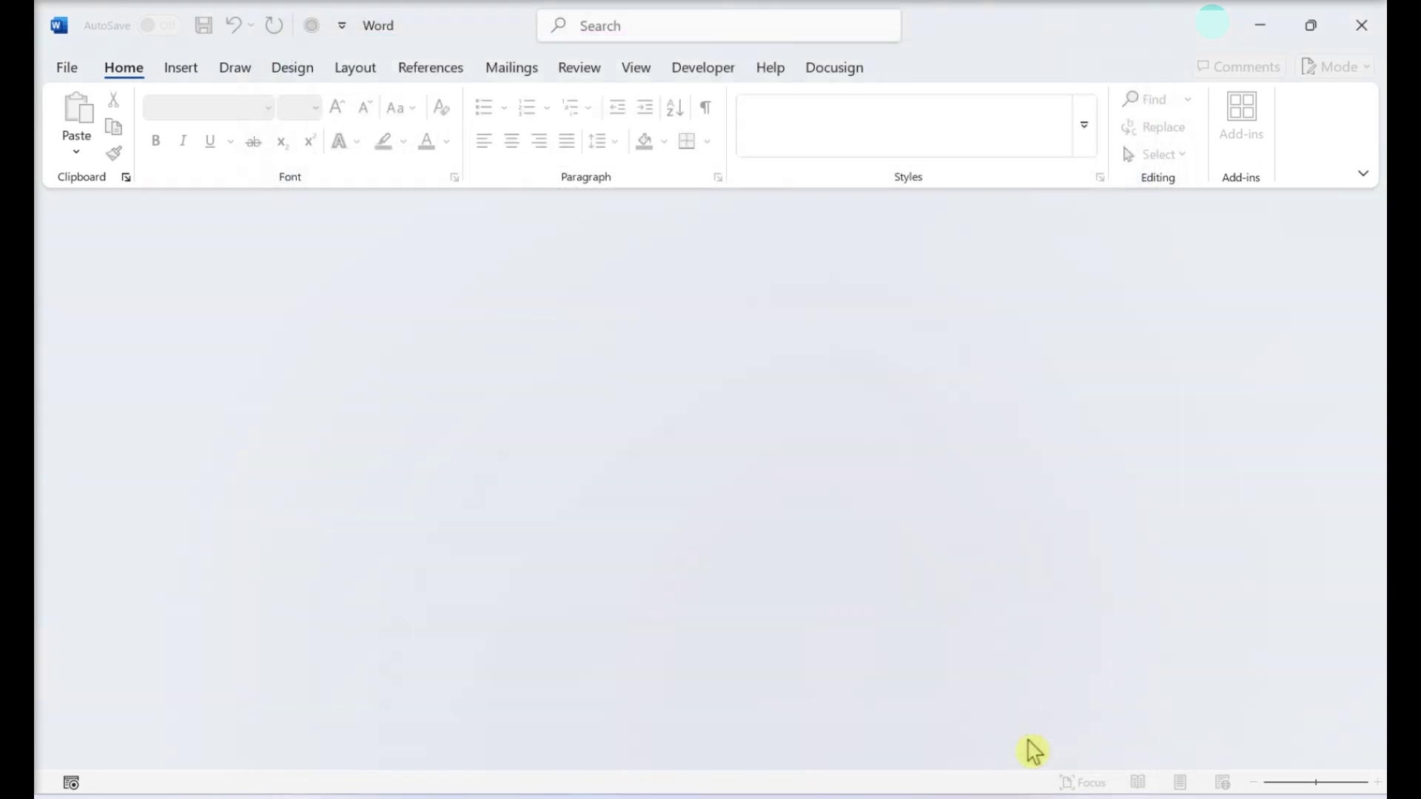